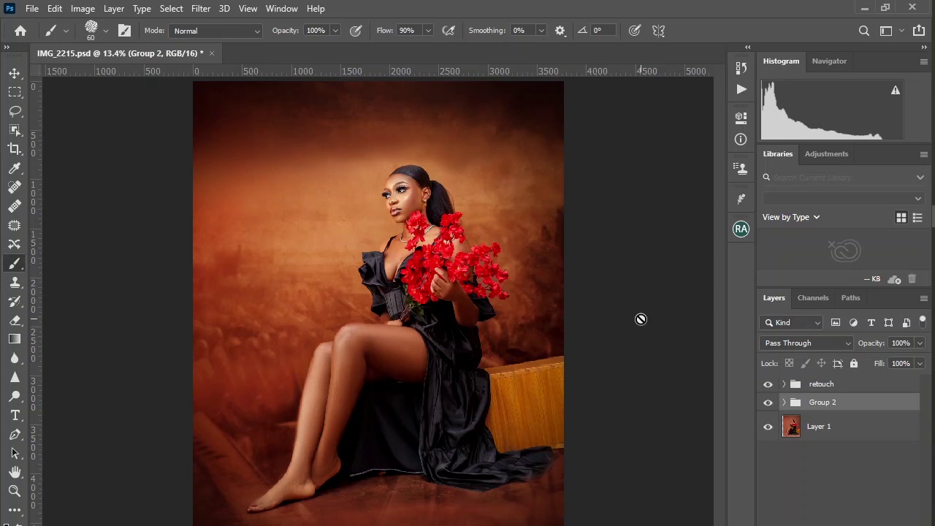
# Hide the retouch group and toggle Group 2's textured background off and back on
pyautogui.click(768, 383)
pyautogui.click(769, 405)
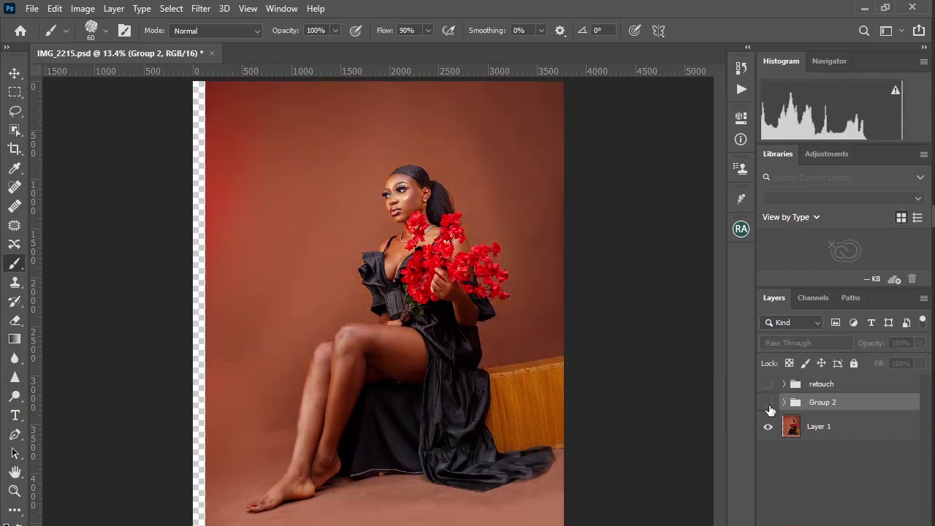
pyautogui.click(768, 406)
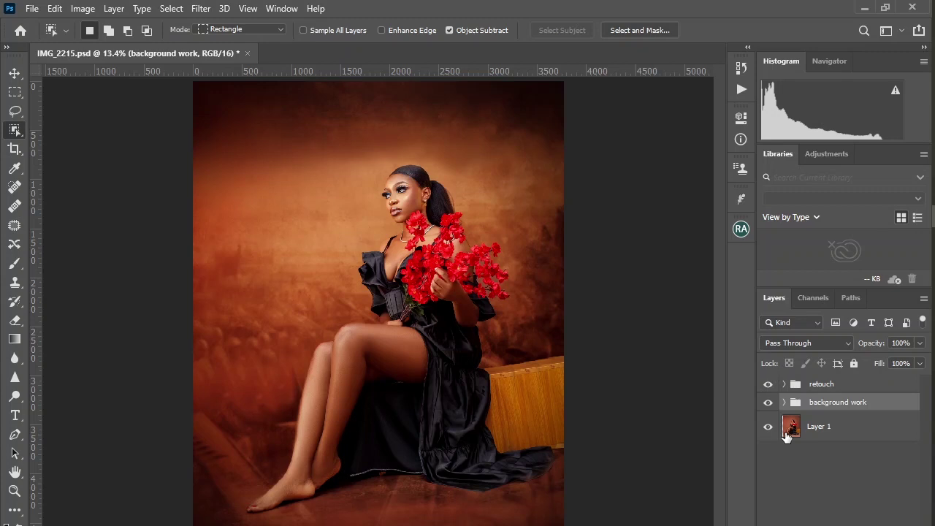
# Hide the retouch group, expand background work, and hide Layer 3
pyautogui.click(768, 383)
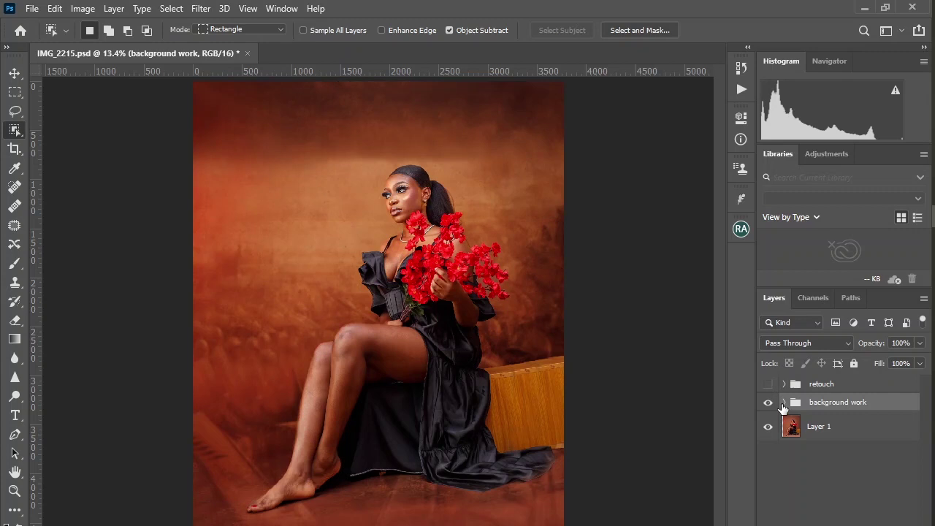
pyautogui.click(784, 403)
pyautogui.click(767, 426)
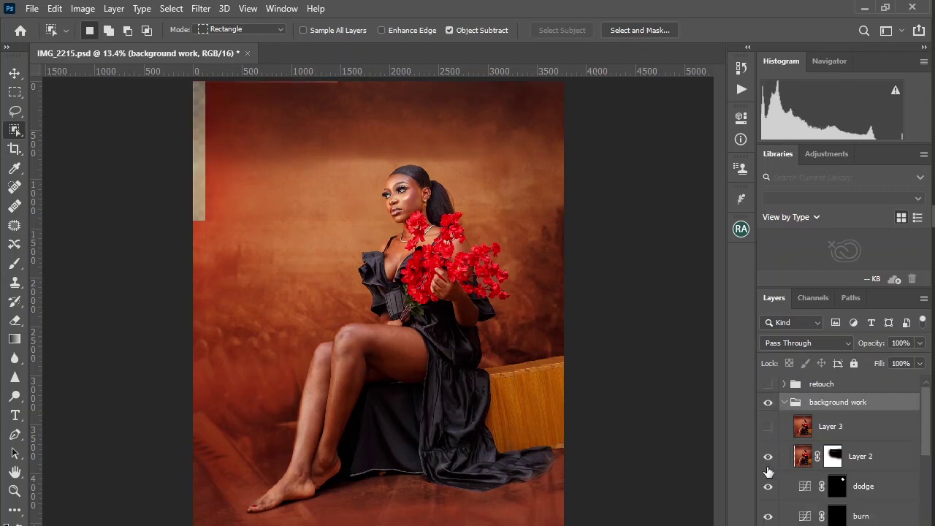
pyautogui.moveTo(768, 471); pyautogui.dragTo(768, 519)
pyautogui.scroll(-2, 767, 519)
pyautogui.scroll(-2, 767, 520)
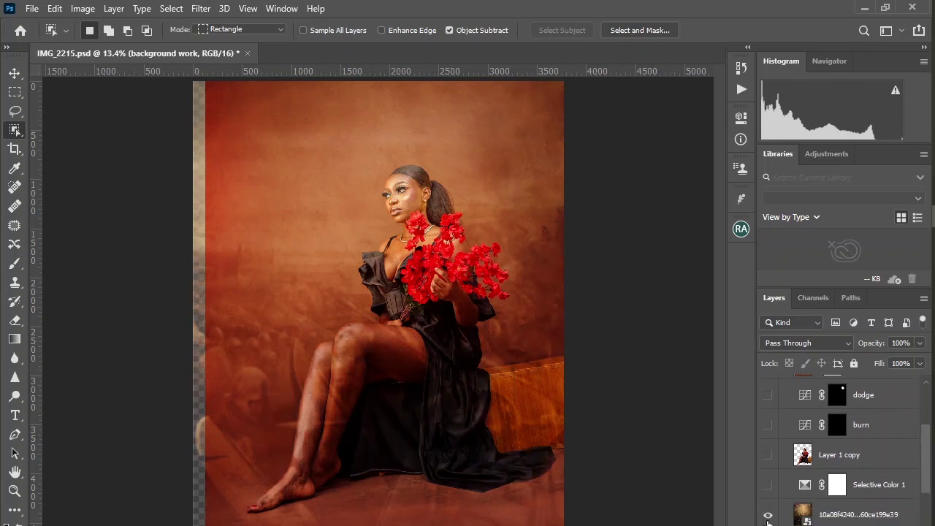
# Hide the texture, 1363861 and bottom layers, then toggle the original photo to compare
pyautogui.click(767, 516)
pyautogui.scroll(-2, 768, 520)
pyautogui.click(768, 505)
pyautogui.scroll(-2, 767, 520)
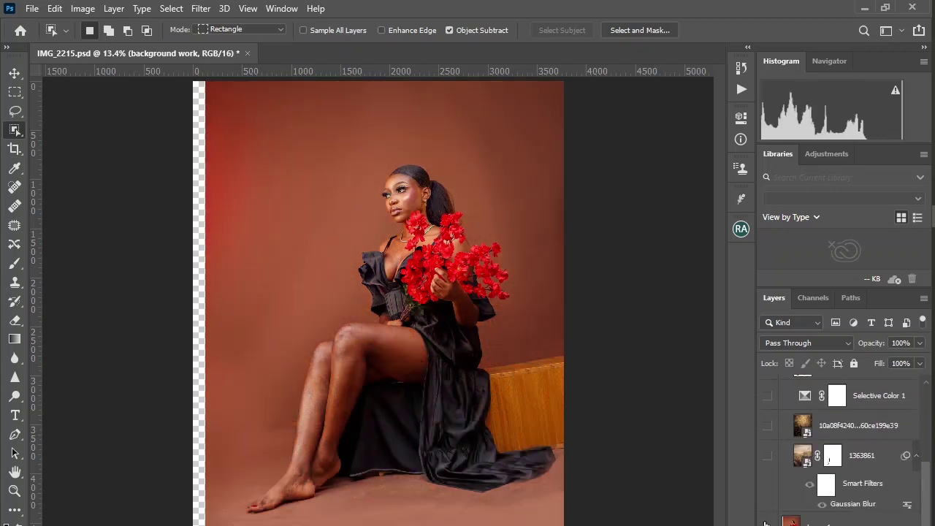
pyautogui.click(766, 522)
pyautogui.click(766, 523)
pyautogui.click(766, 522)
pyautogui.click(766, 523)
# Turn on and select the 1363861 texture layer and try Normal blending
pyautogui.click(767, 455)
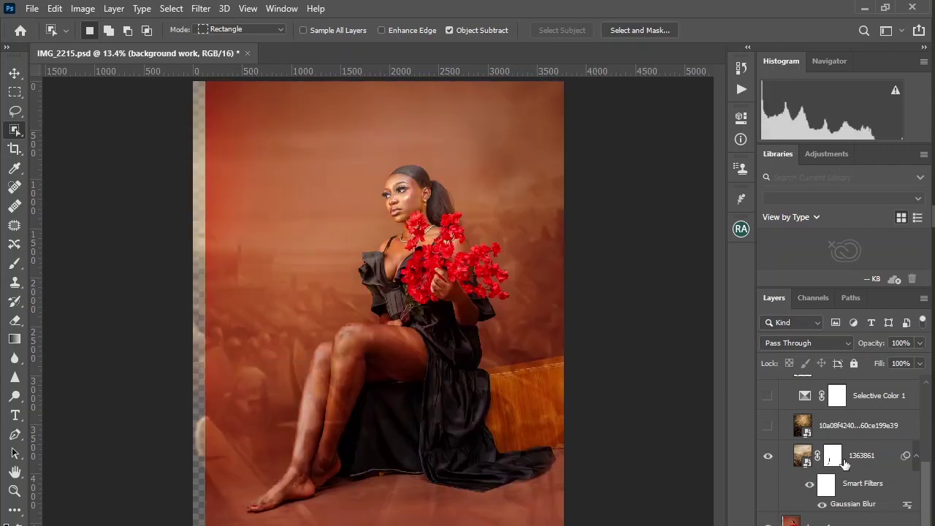
pyautogui.click(853, 464)
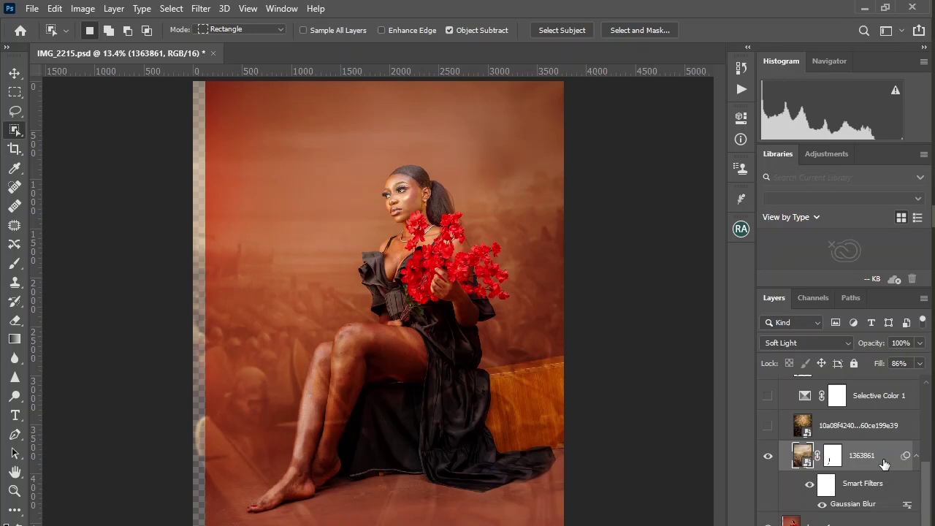
pyautogui.click(795, 347)
pyautogui.click(776, 209)
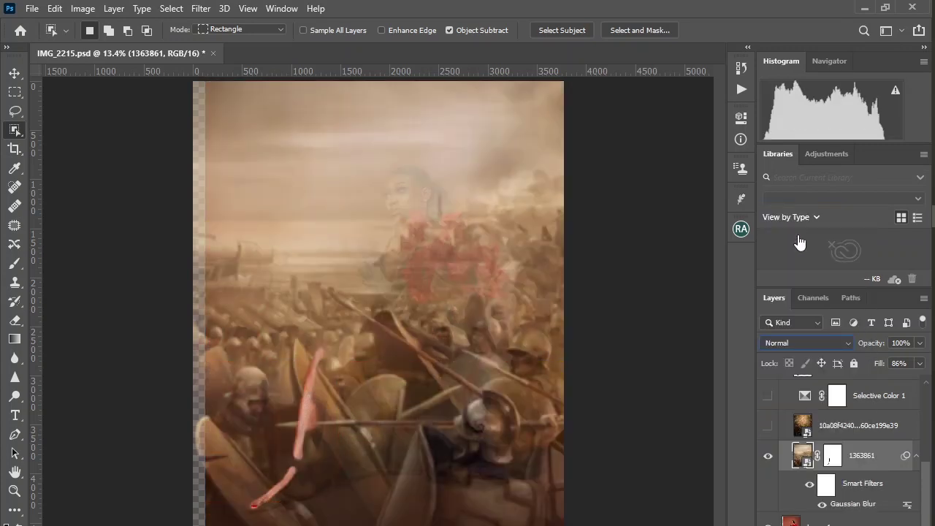
# Return the 1363861 texture to Soft Light after previewing other blend modes
pyautogui.click(793, 340)
pyautogui.click(787, 382)
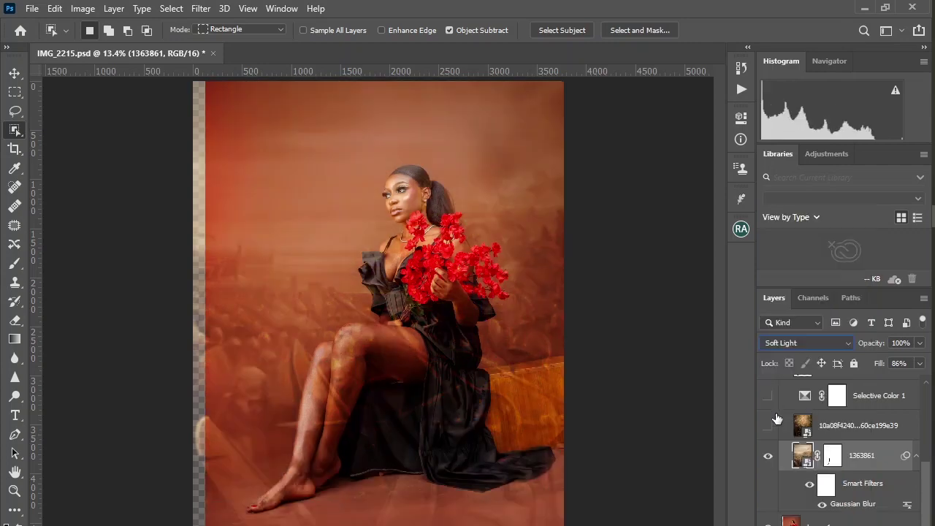
pyautogui.click(785, 343)
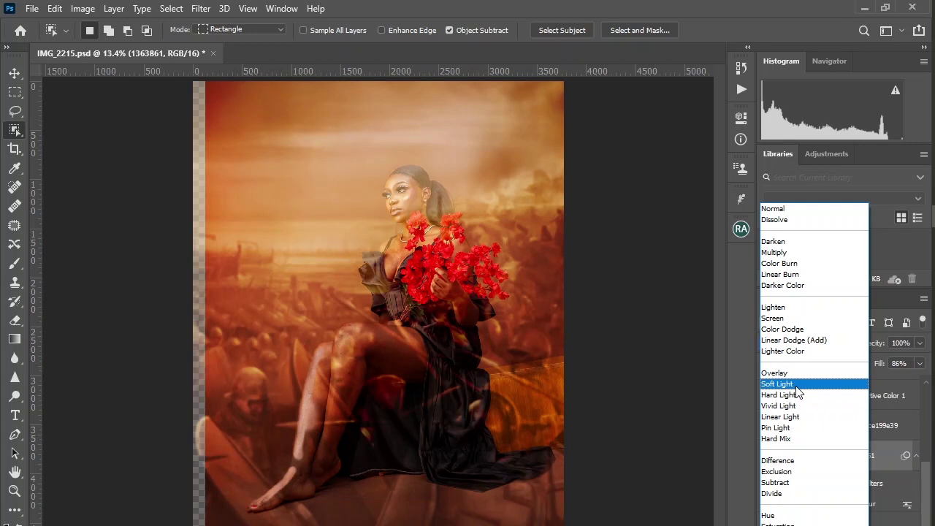
pyautogui.click(794, 384)
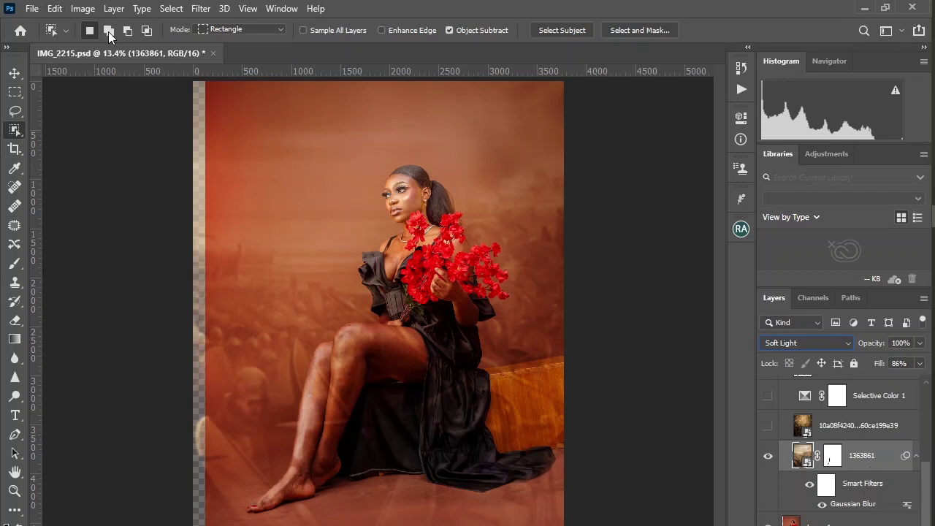
pyautogui.click(207, 10)
pyautogui.moveTo(209, 173)
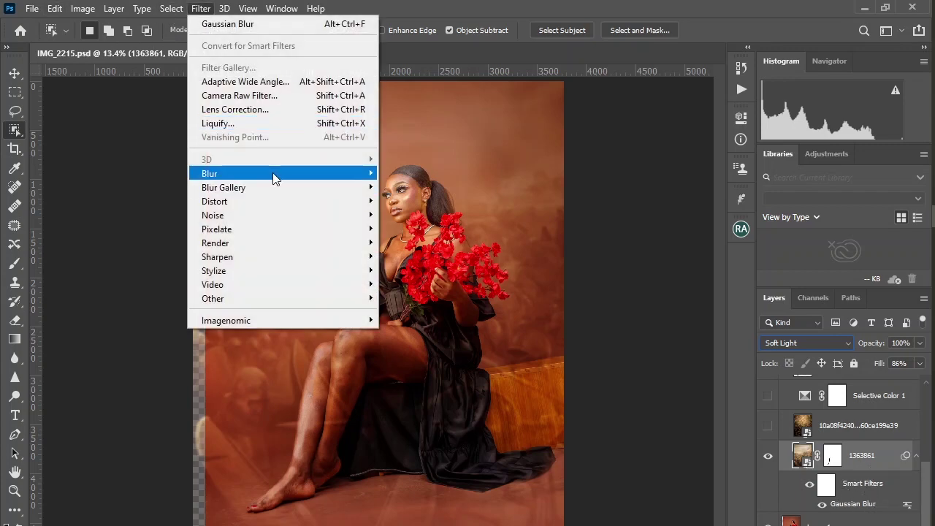
pyautogui.press('Escape')
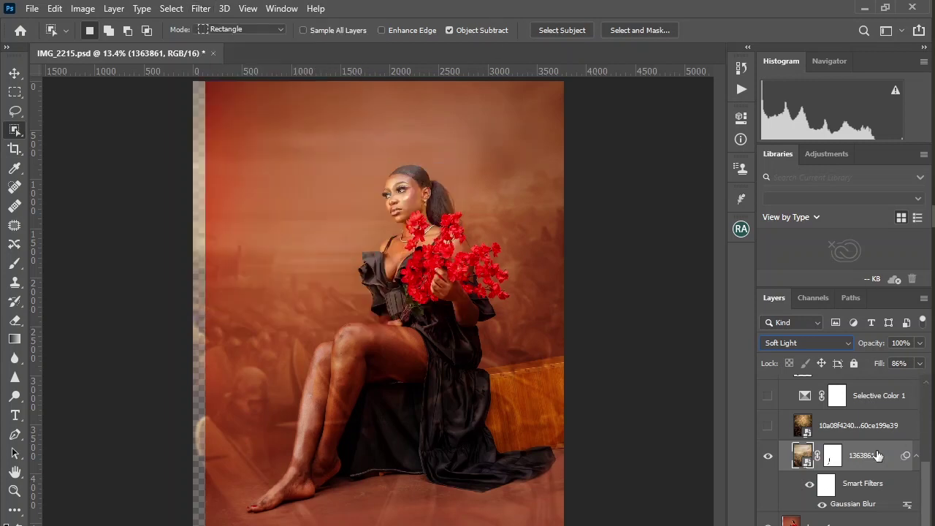
pyautogui.doubleClick(854, 506)
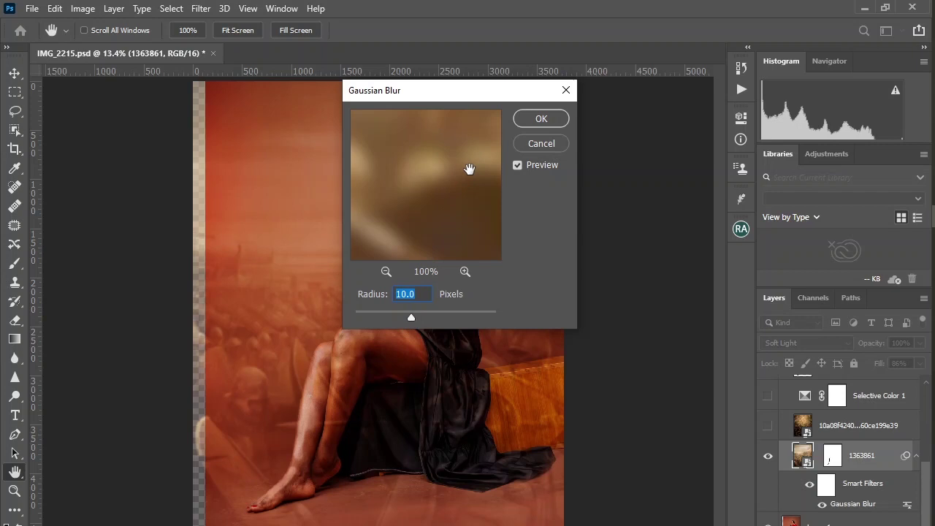
pyautogui.click(529, 119)
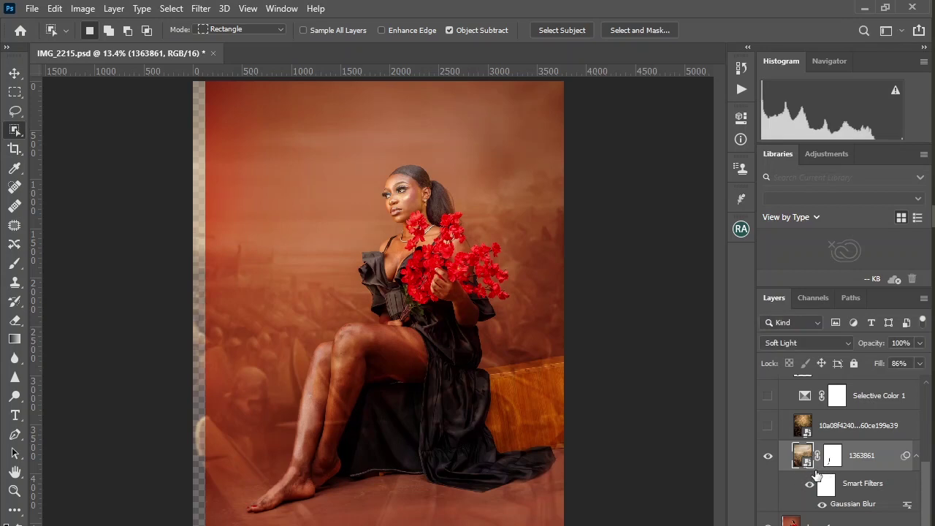
# Show the 10a08… texture layer in Soft Light and turn on Selective Color 1
pyautogui.click(852, 431)
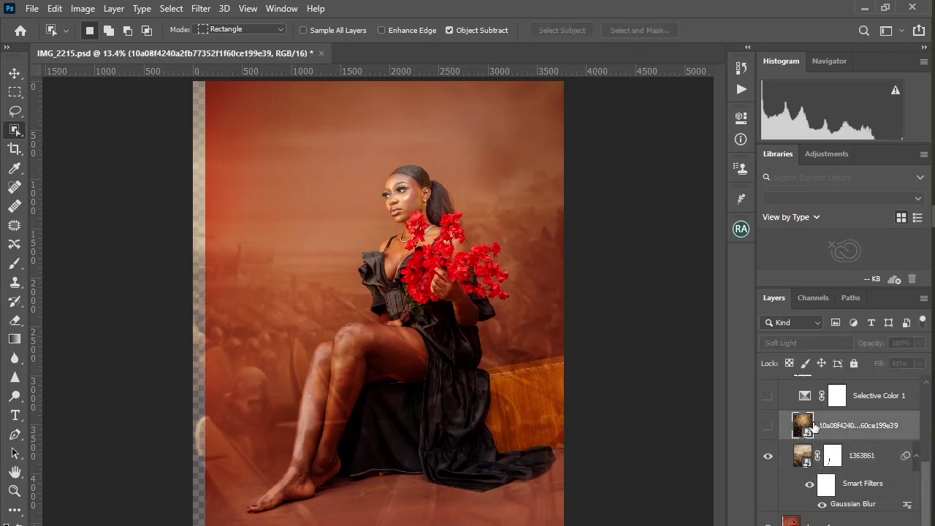
pyautogui.click(768, 432)
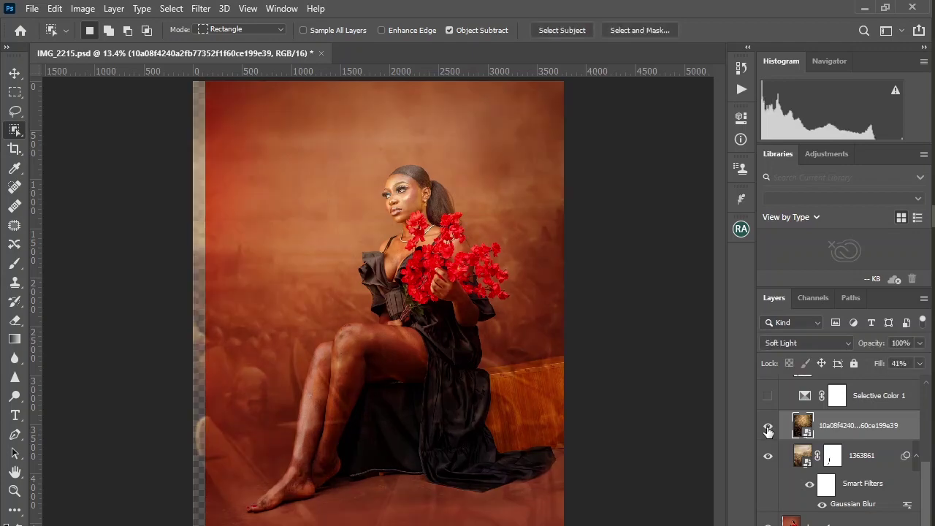
pyautogui.click(796, 343)
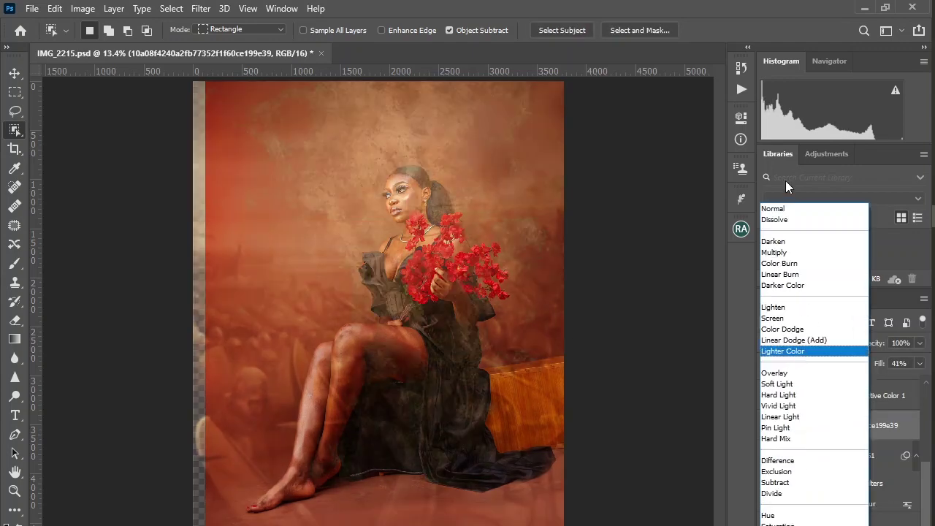
pyautogui.click(802, 383)
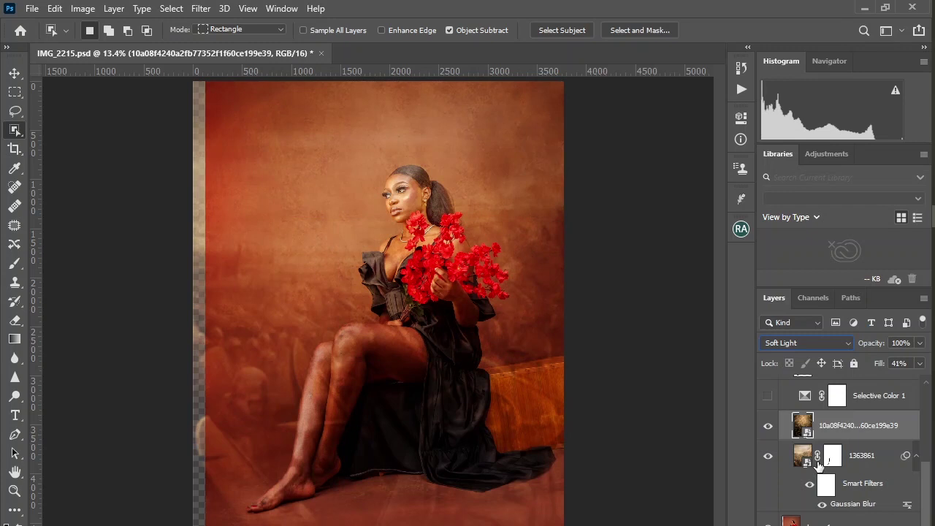
pyautogui.scroll(1, 816, 495)
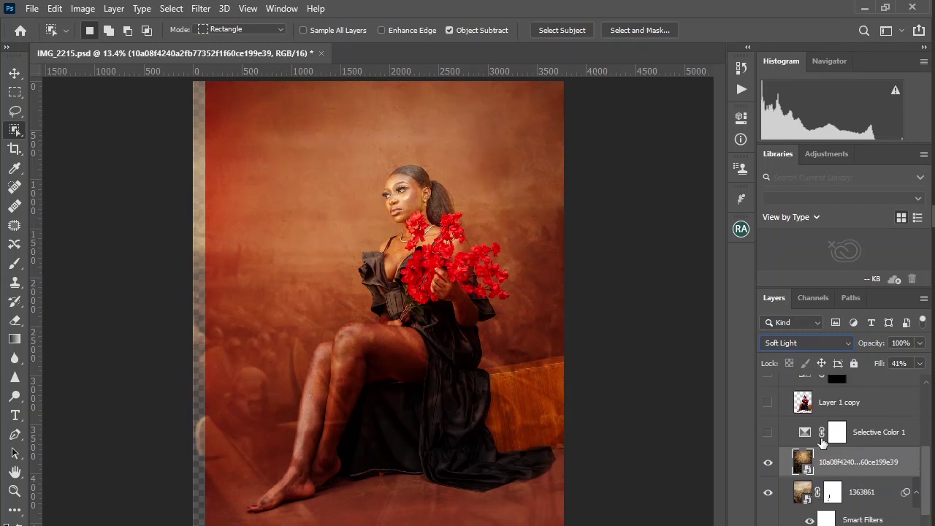
pyautogui.click(767, 431)
pyautogui.doubleClick(856, 432)
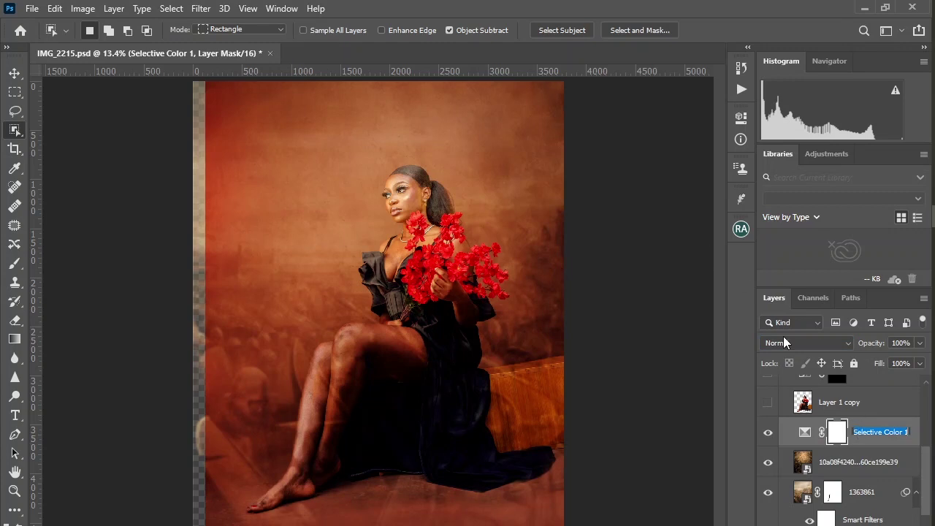
pyautogui.doubleClick(802, 433)
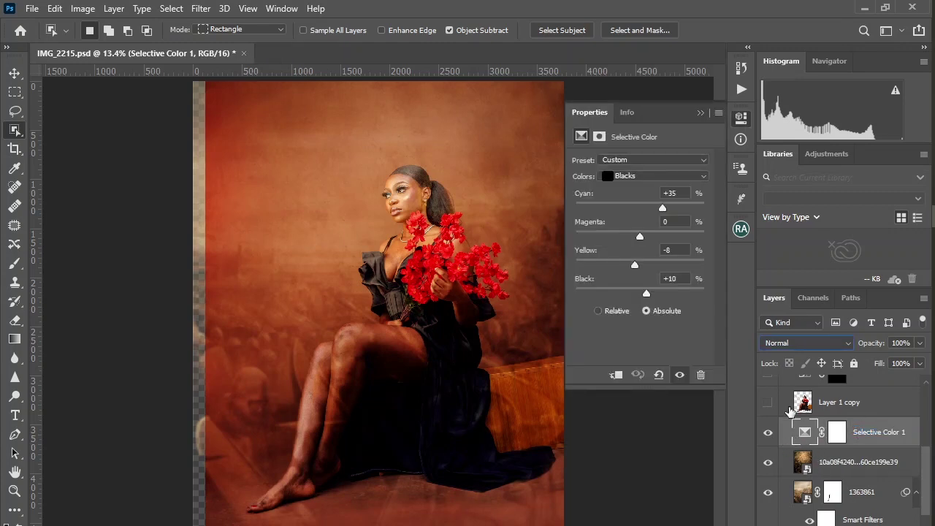
pyautogui.click(627, 181)
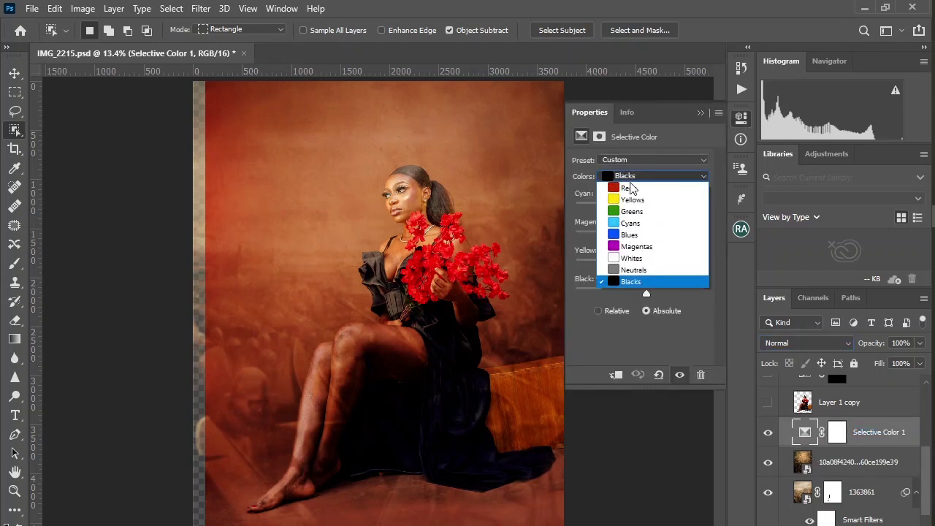
pyautogui.click(632, 271)
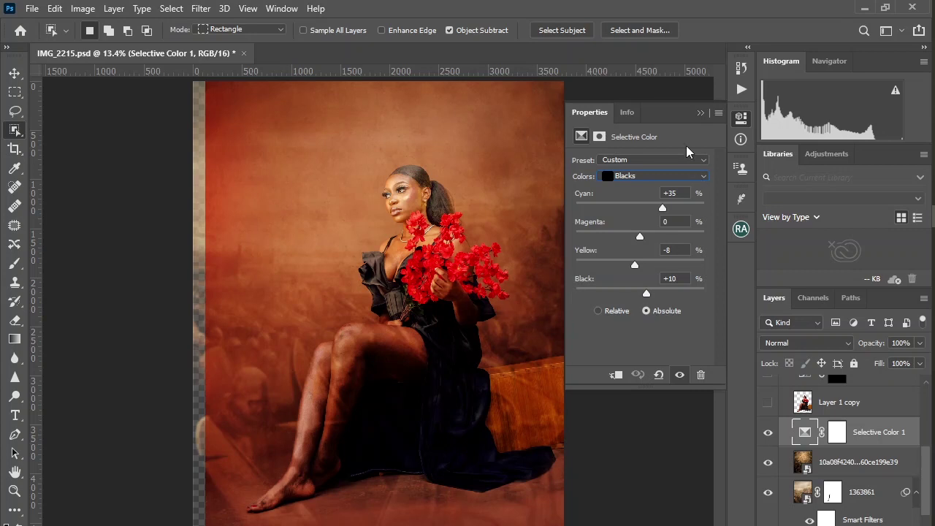
pyautogui.click(701, 113)
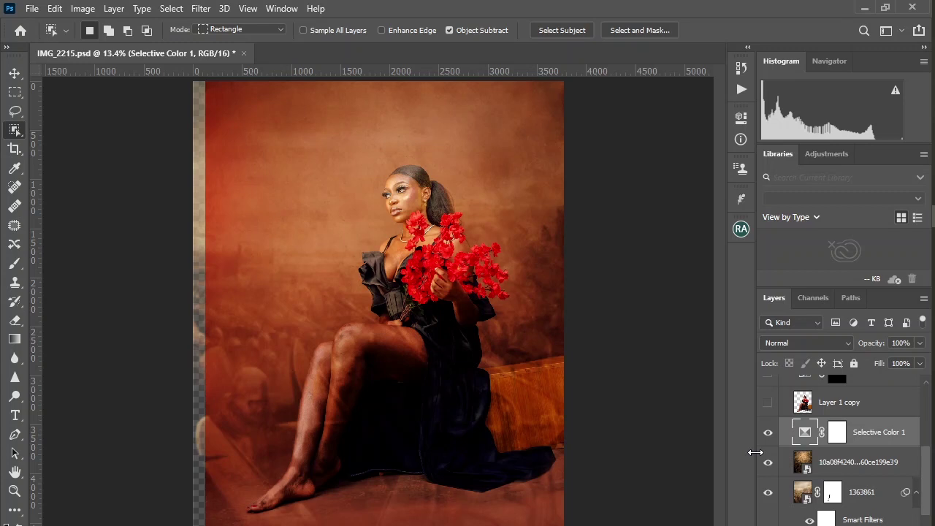
# Show Layer 1 copy, briefly soloing it before restoring the other layers
pyautogui.moveTo(926, 478); pyautogui.dragTo(925, 454)
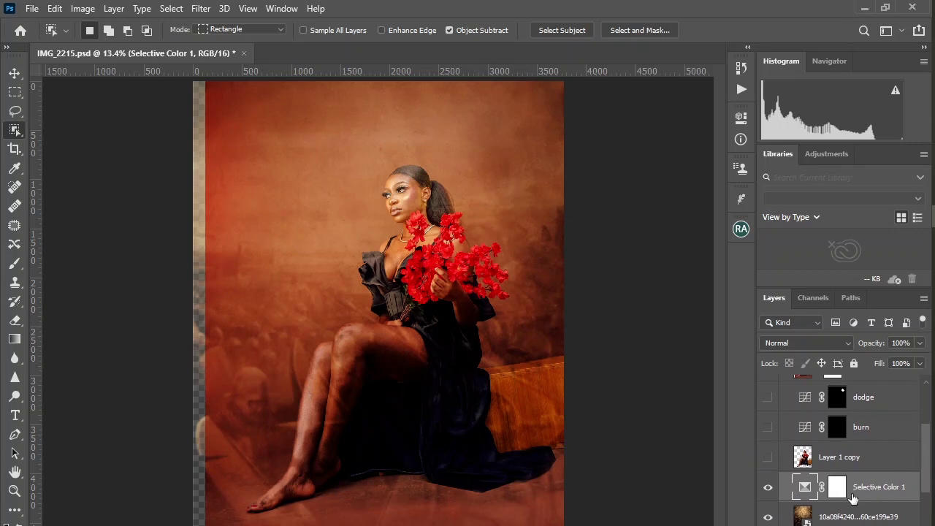
pyautogui.click(840, 465)
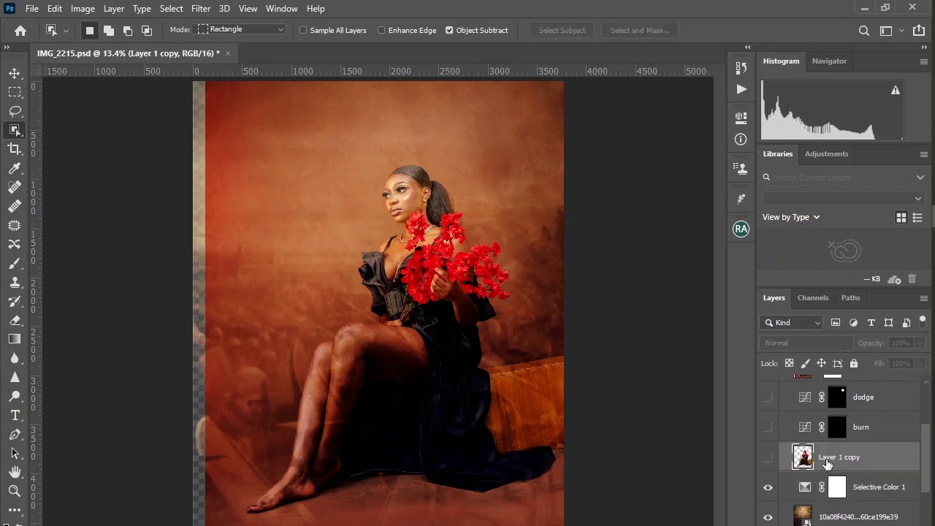
pyautogui.click(771, 461)
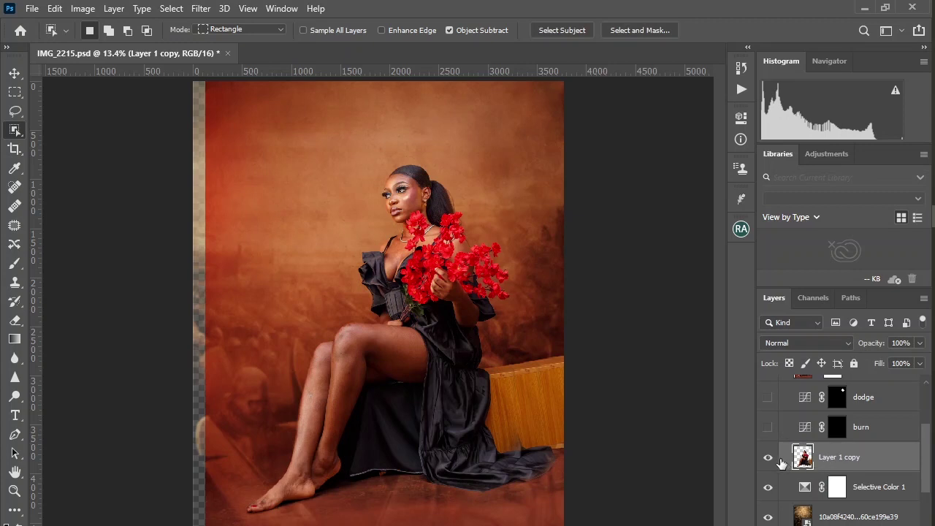
pyautogui.keyDown('alt'); pyautogui.click(768, 457); pyautogui.keyUp('alt')
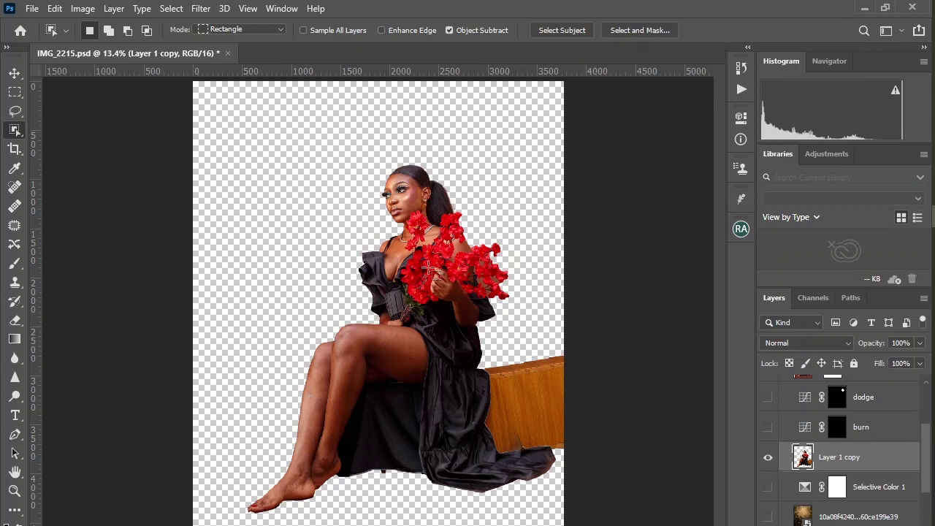
pyautogui.keyDown('alt'); pyautogui.click(768, 458); pyautogui.keyUp('alt')
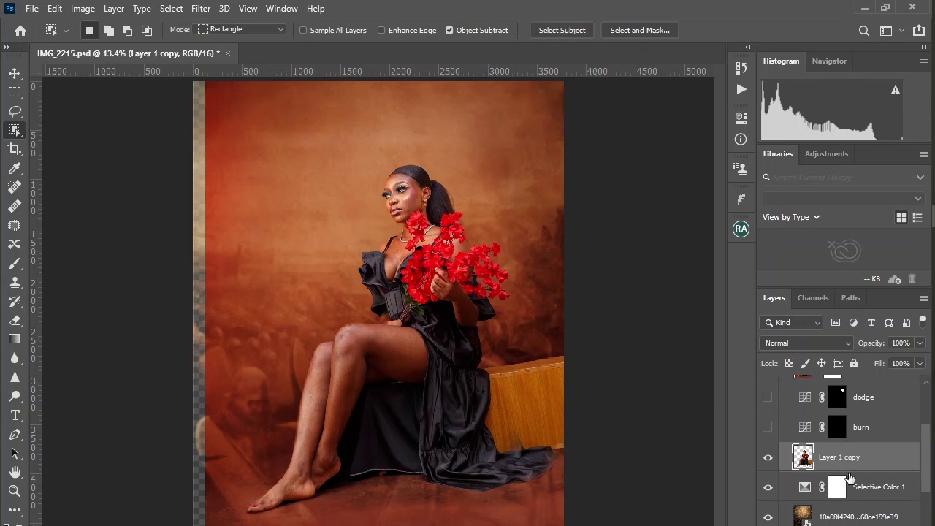
# Turn on the burn and dodge shading layers
pyautogui.scroll(1, 850, 476)
pyautogui.scroll(1, 851, 482)
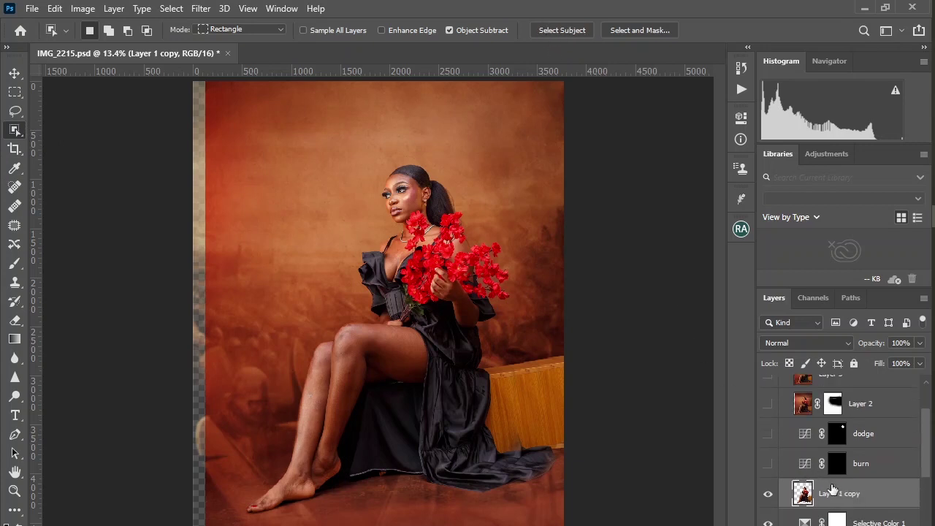
pyautogui.click(769, 465)
pyautogui.click(767, 435)
# Show Layer 2 to darken the background top, toggling it once to compare
pyautogui.scroll(1, 779, 484)
pyautogui.click(768, 422)
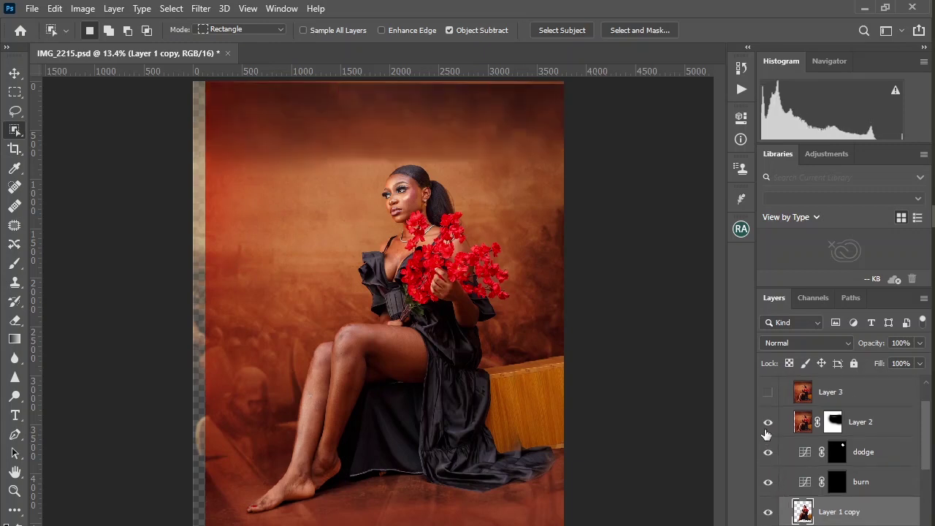
pyautogui.click(767, 422)
pyautogui.click(767, 422)
pyautogui.scroll(2, 927, 431)
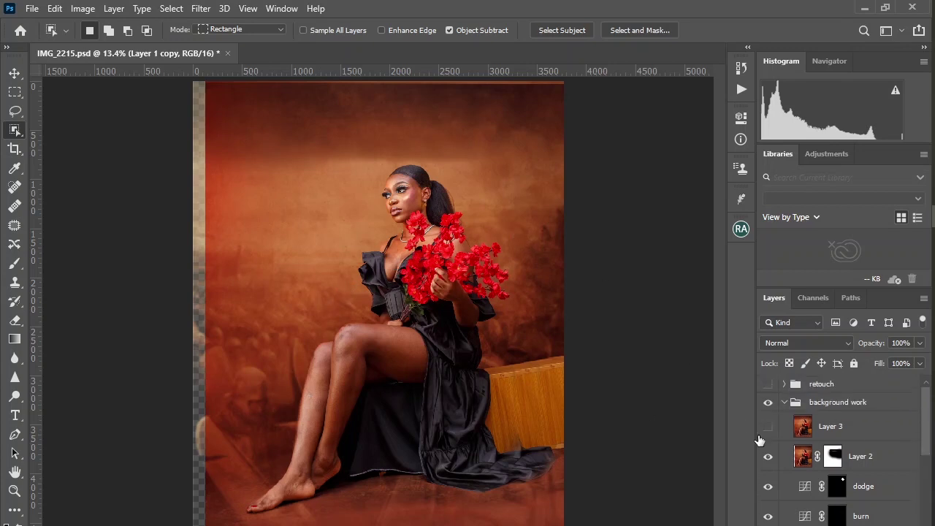
pyautogui.click(858, 458)
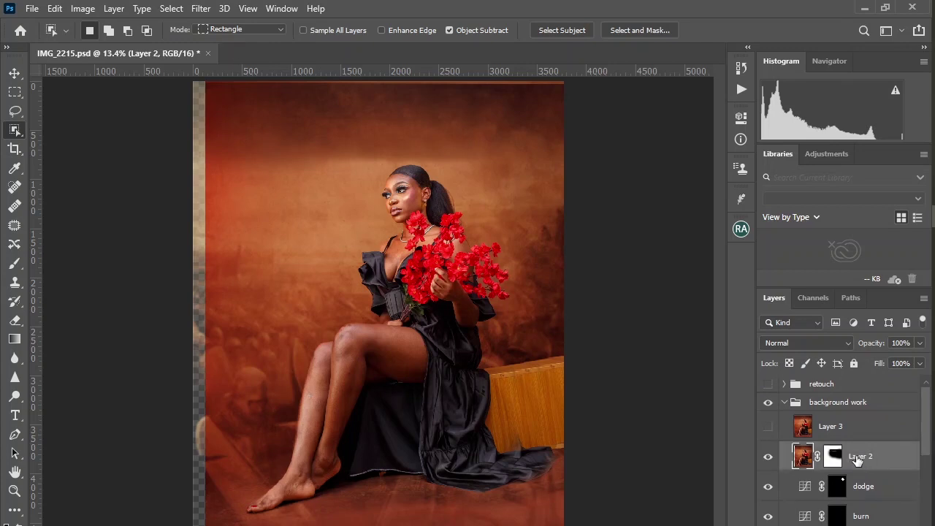
pyautogui.click(767, 427)
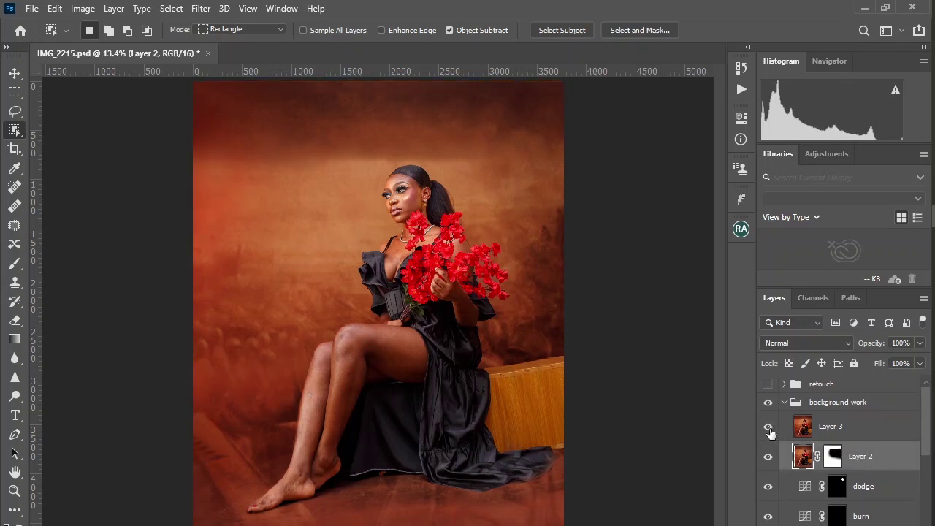
pyautogui.click(768, 427)
pyautogui.click(767, 427)
pyautogui.click(11, 74)
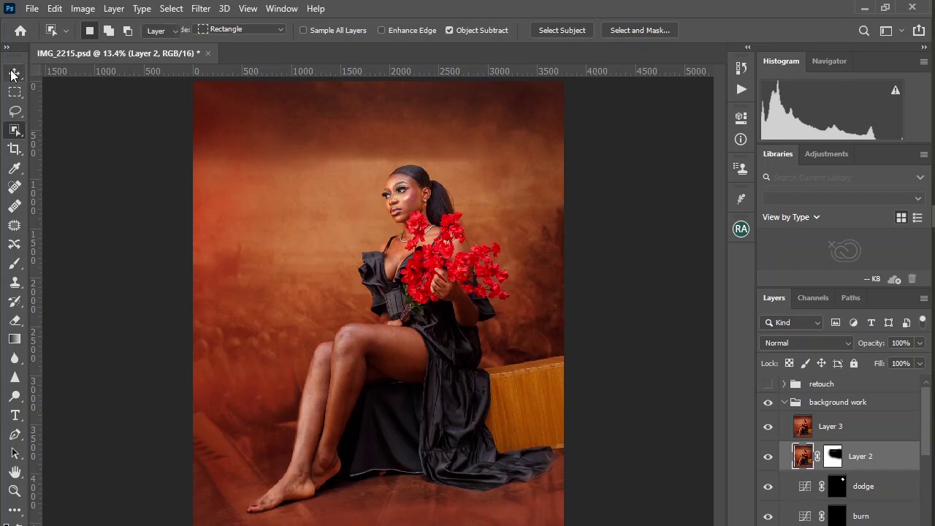
pyautogui.click(768, 428)
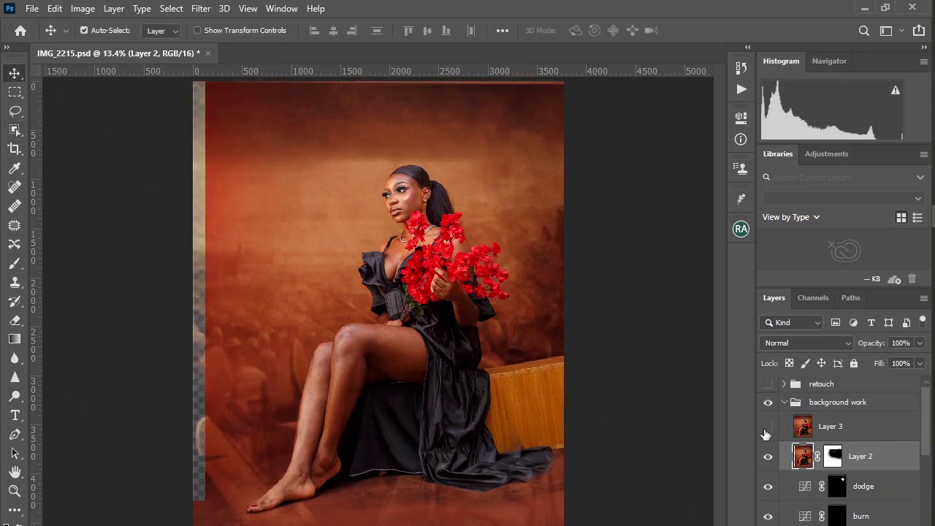
pyautogui.click(765, 432)
pyautogui.click(766, 433)
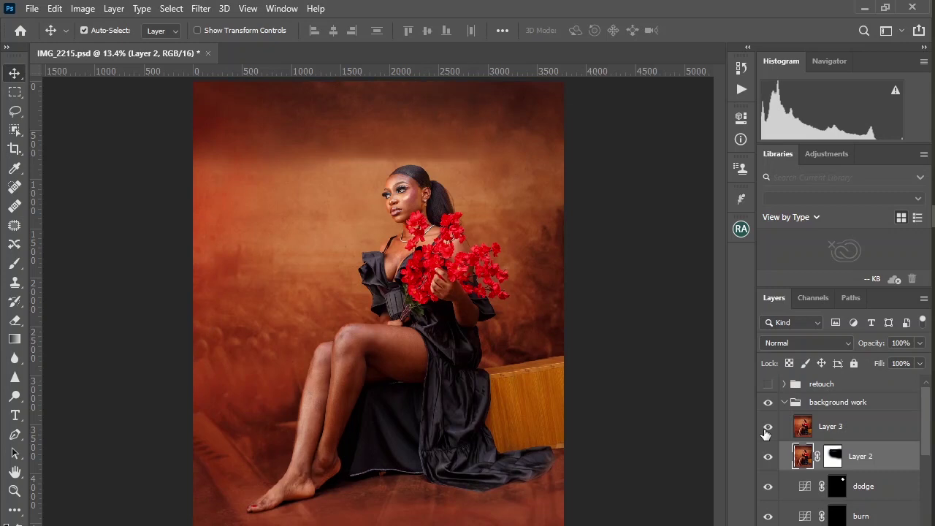
pyautogui.click(766, 432)
pyautogui.click(767, 427)
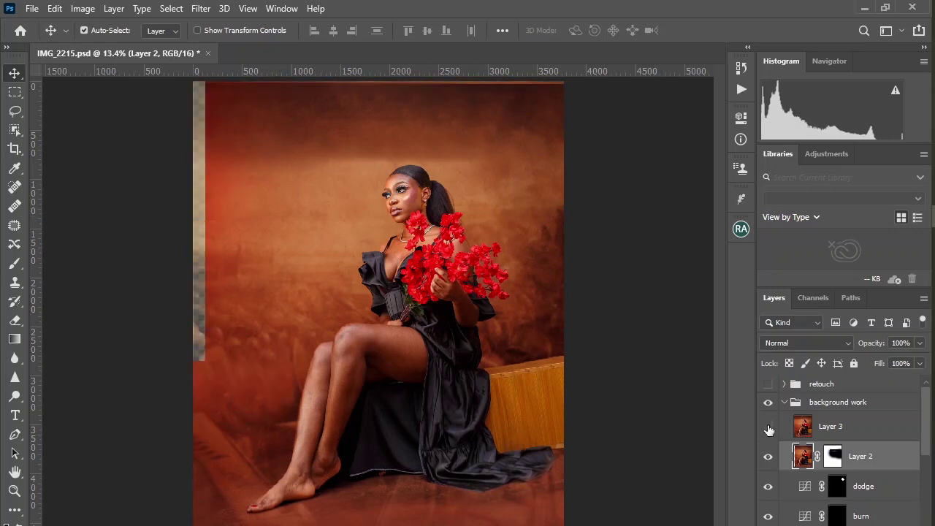
# Draw a rectangular marquee over the transparent strip along the left edge
pyautogui.click(15, 110)
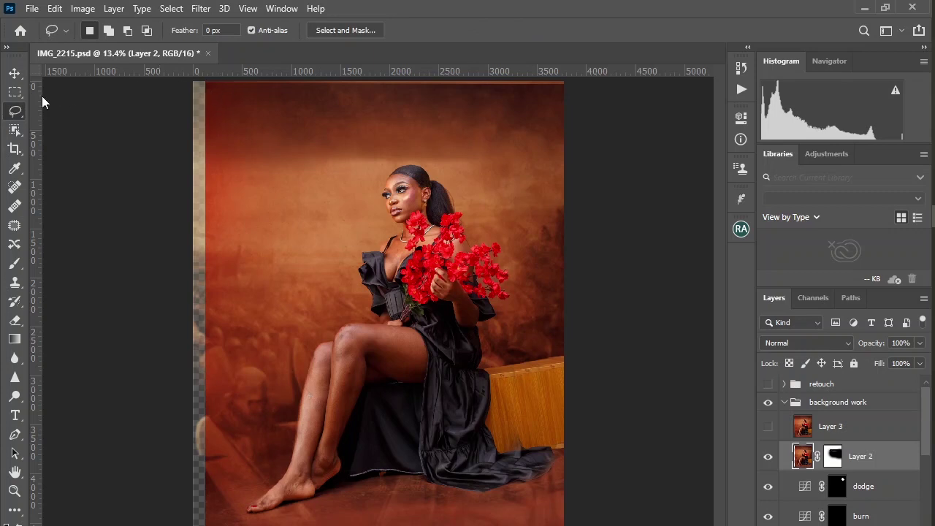
pyautogui.click(15, 91)
pyautogui.moveTo(183, 82)
pyautogui.mouseDown()
pyautogui.moveTo(216, 227)
pyautogui.moveTo(226, 520)
pyautogui.mouseUp()
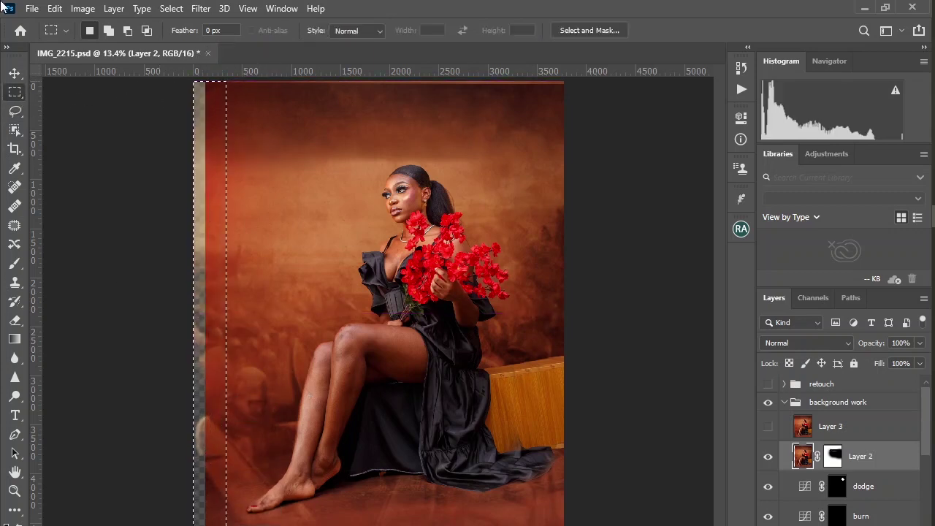
# Cancel a Content-Aware Fill, deselect, and show Layer 3 over the strip
pyautogui.click(32, 8)
pyautogui.moveTo(54, 8)
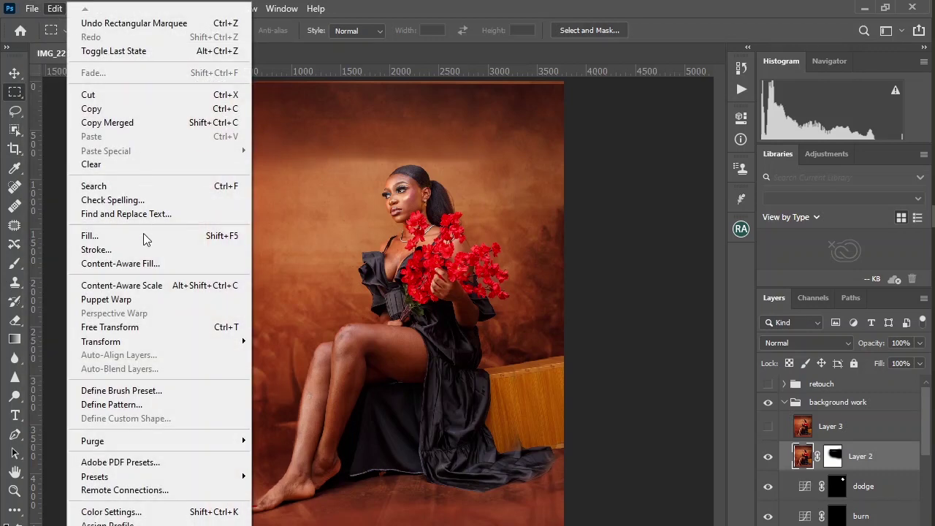
pyautogui.click(144, 235)
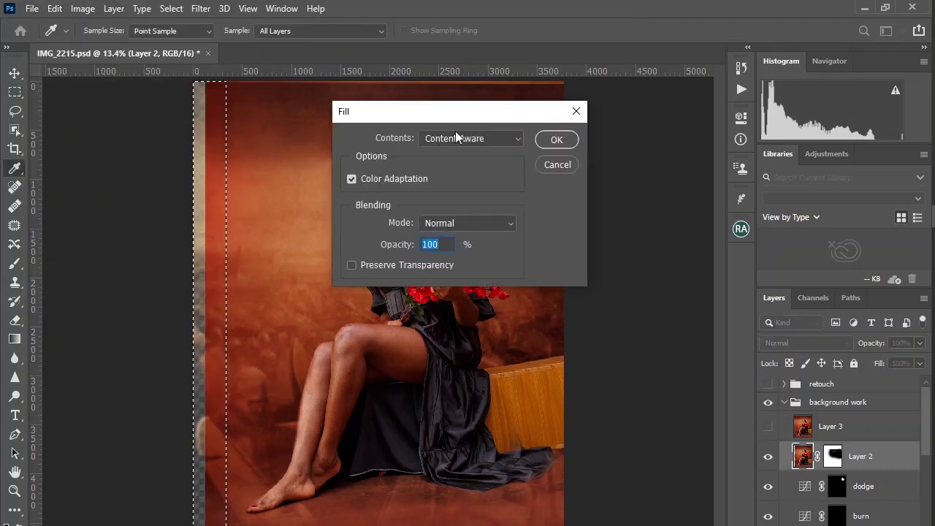
pyautogui.click(555, 164)
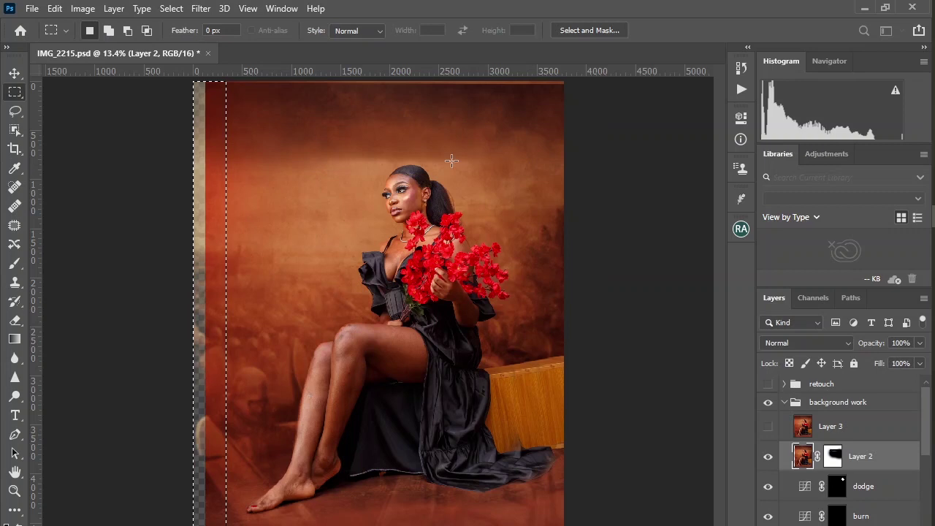
pyautogui.click(241, 311)
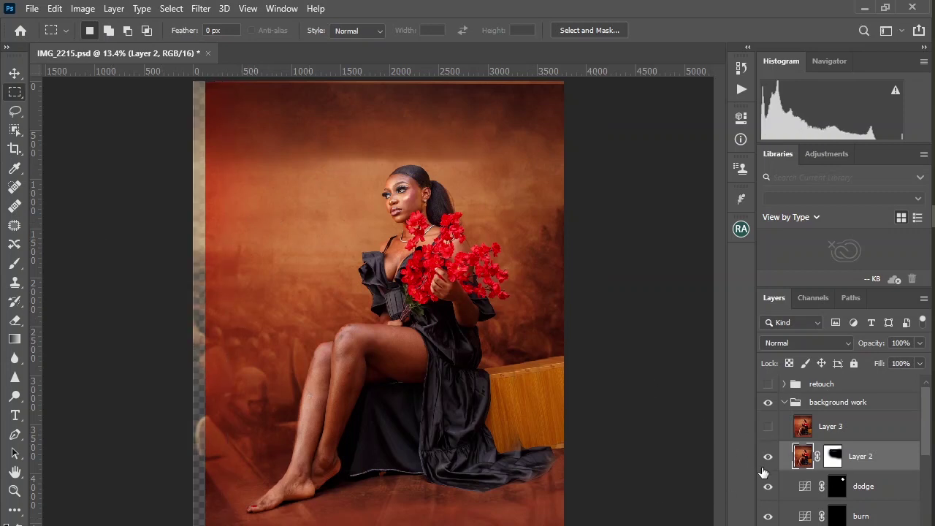
pyautogui.click(768, 427)
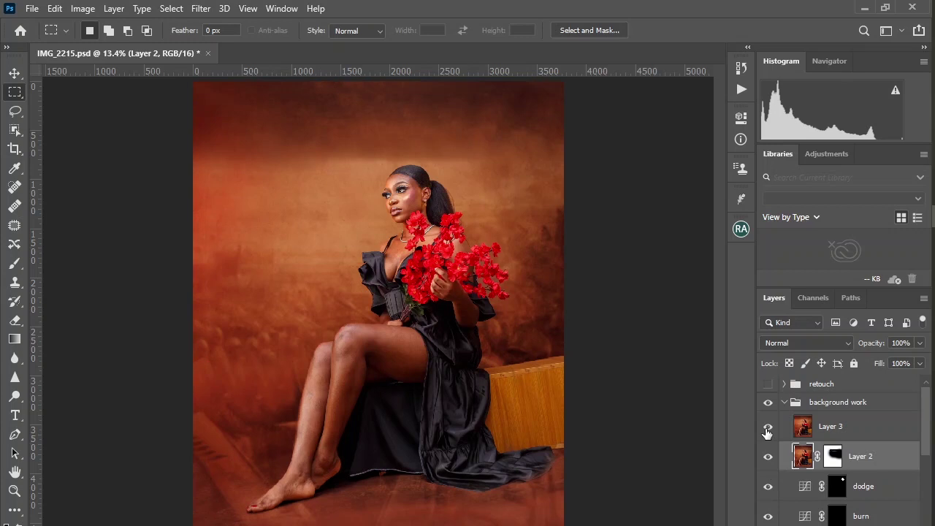
# Collapse background work, toggle its visibility to compare, and show the retouch group
pyautogui.click(784, 403)
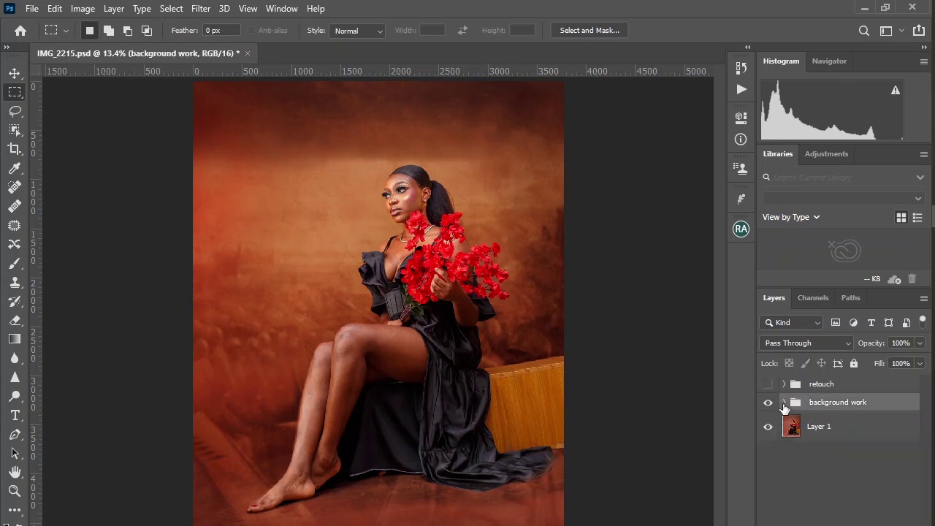
pyautogui.click(767, 403)
pyautogui.click(767, 406)
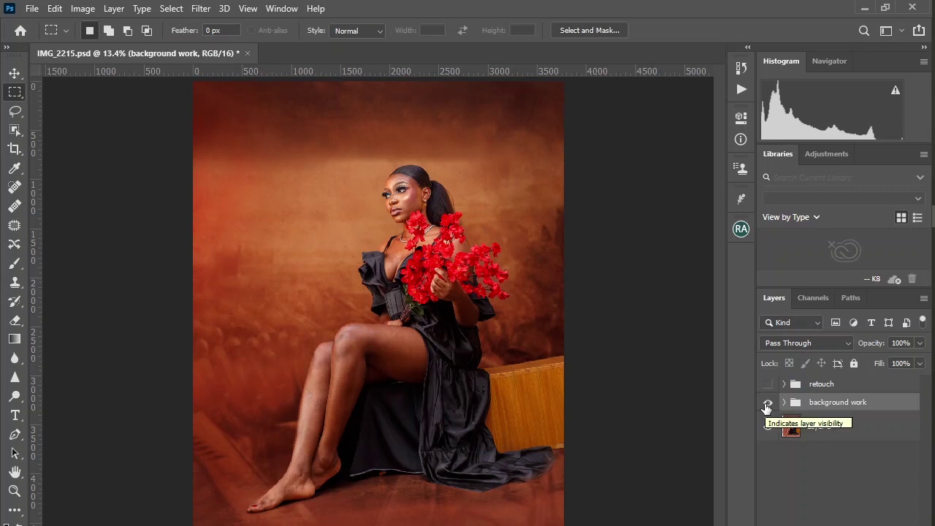
pyautogui.click(767, 383)
pyautogui.click(838, 385)
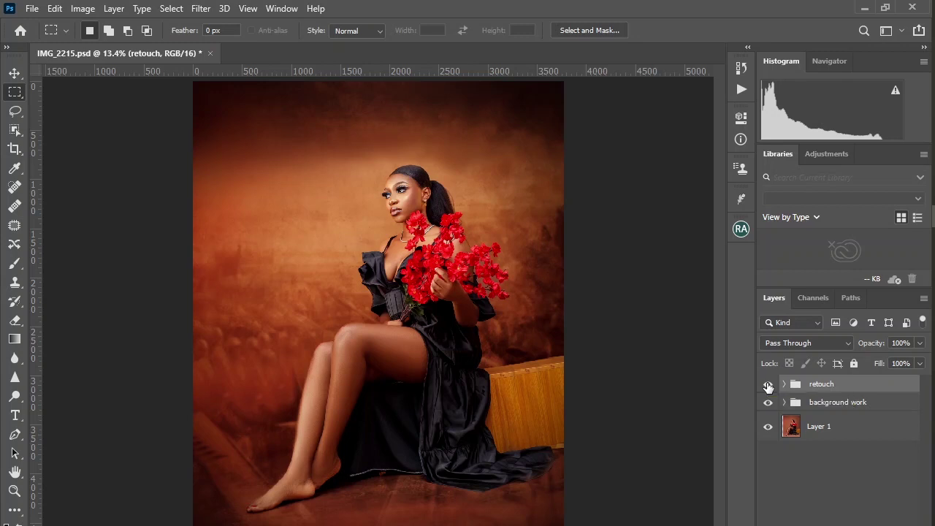
pyautogui.click(768, 385)
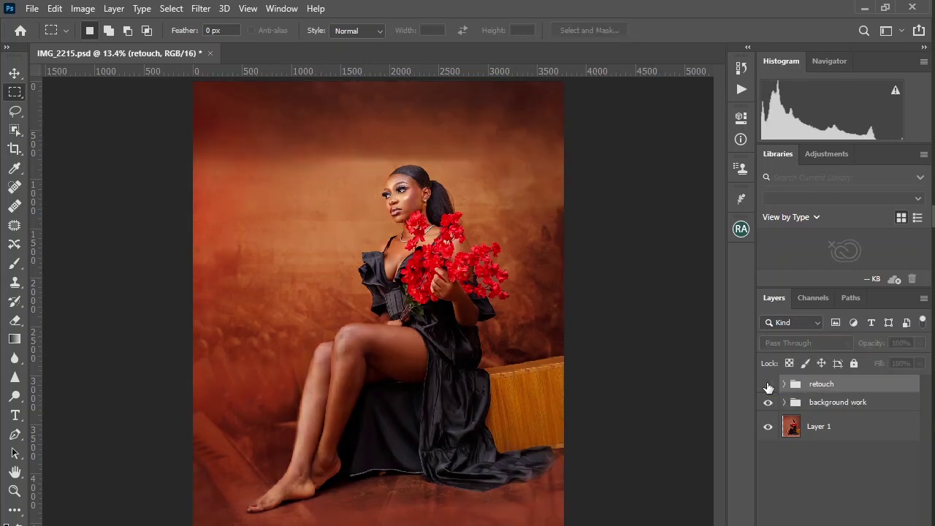
pyautogui.click(768, 385)
pyautogui.click(768, 385)
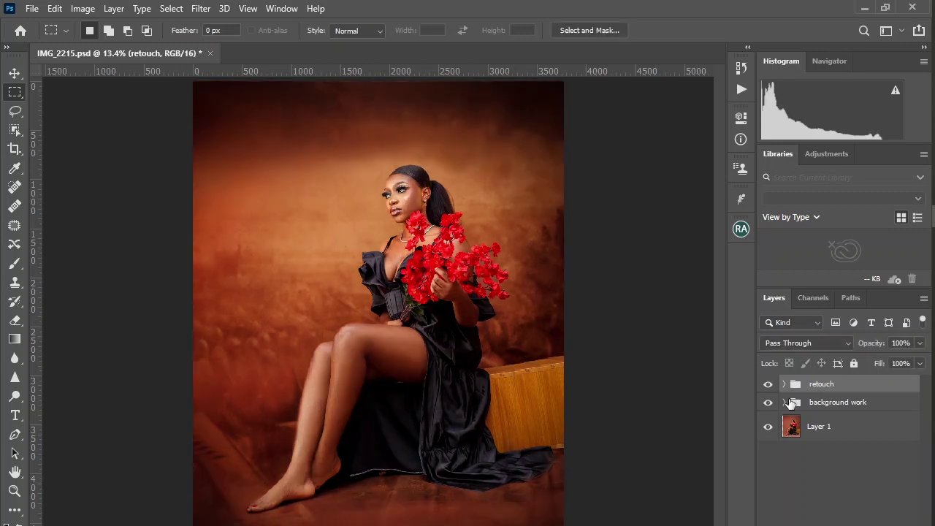